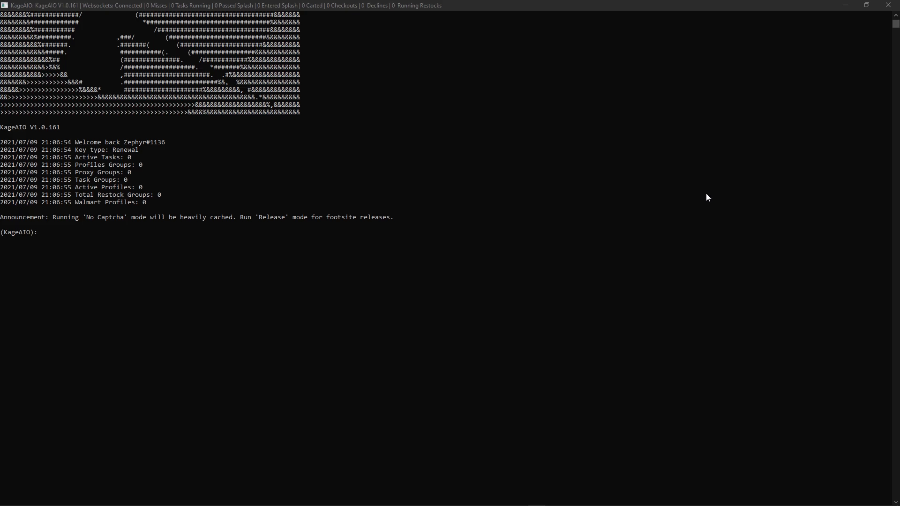
# Display the list of available commands with -h
pyautogui.click(380, 180)
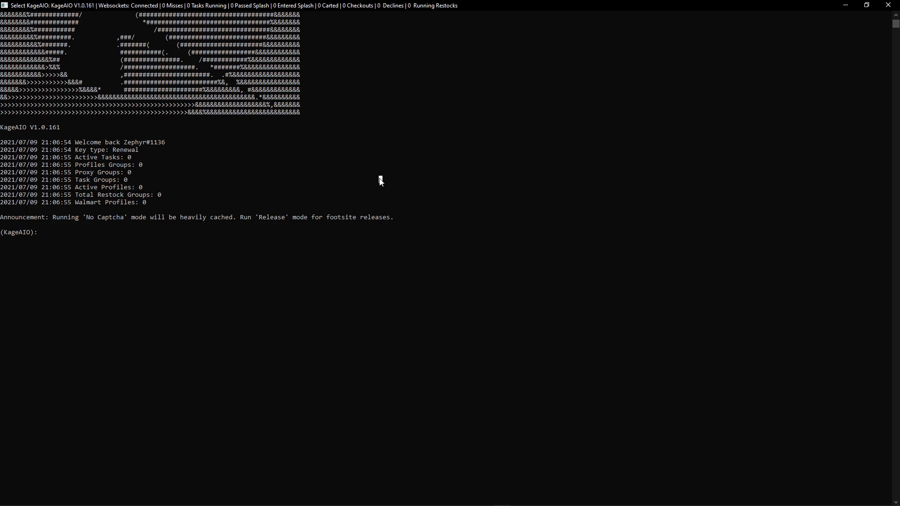
pyautogui.press('Escape')
pyautogui.write('-h')
pyautogui.press('Return')
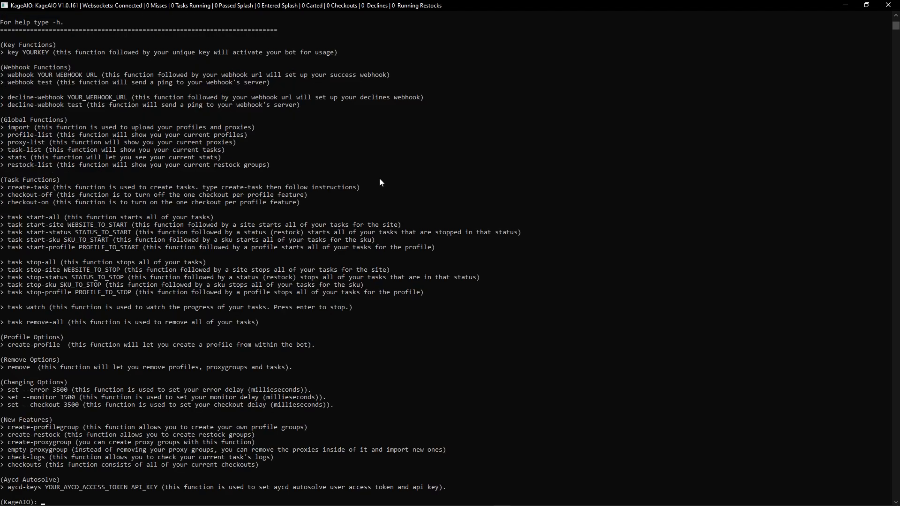
# Examine the command list, from the webhook, import and task functions to the new features and Aycd Autosolve
pyautogui.scroll(-3, 95, 133)
pyautogui.scroll(2, 106, 120)
pyautogui.scroll(1, 109, 124)
pyautogui.scroll(-1, 38, 127)
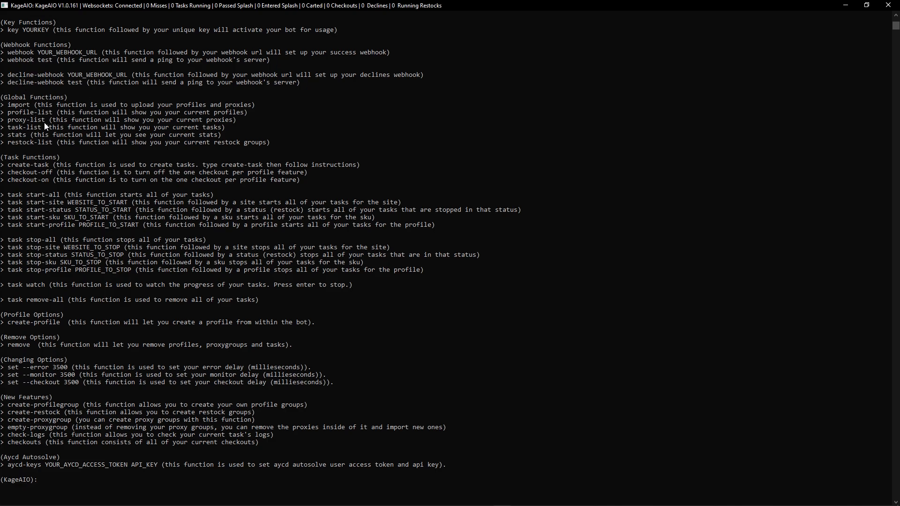
pyautogui.scroll(-1, 47, 159)
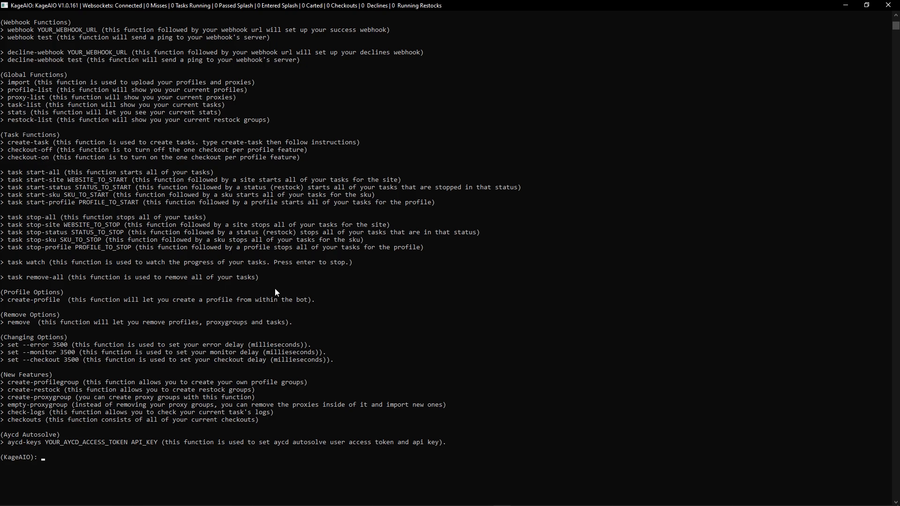
pyautogui.scroll(-2, 55, 236)
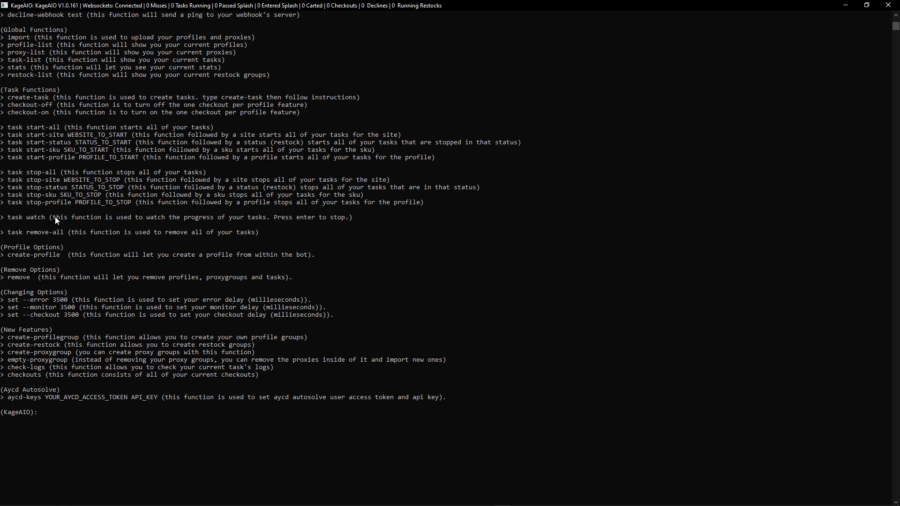
pyautogui.scroll(-1, 153, 237)
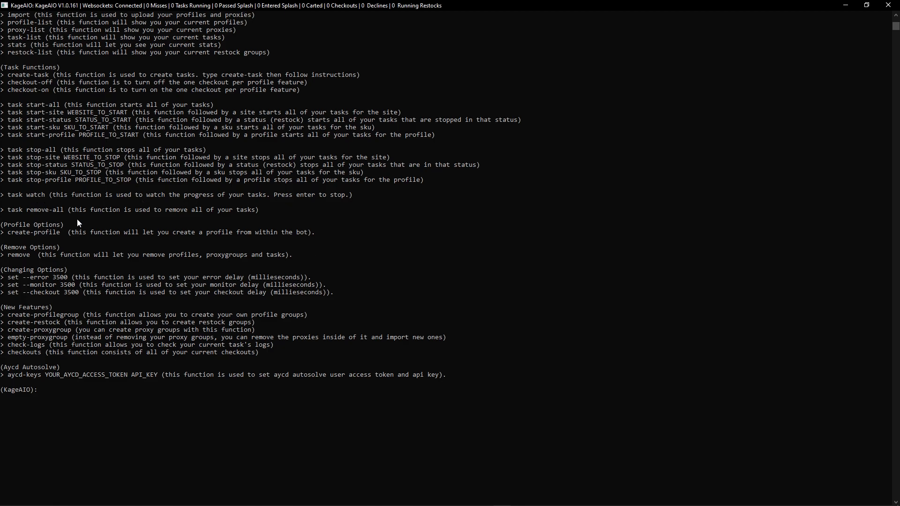
pyautogui.scroll(-1, 151, 264)
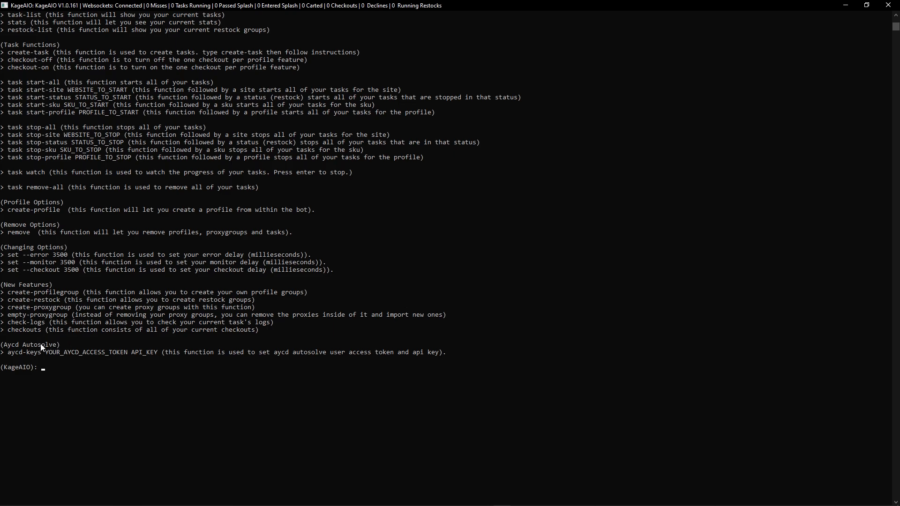
pyautogui.scroll(4, 155, 257)
pyautogui.scroll(-5, 161, 272)
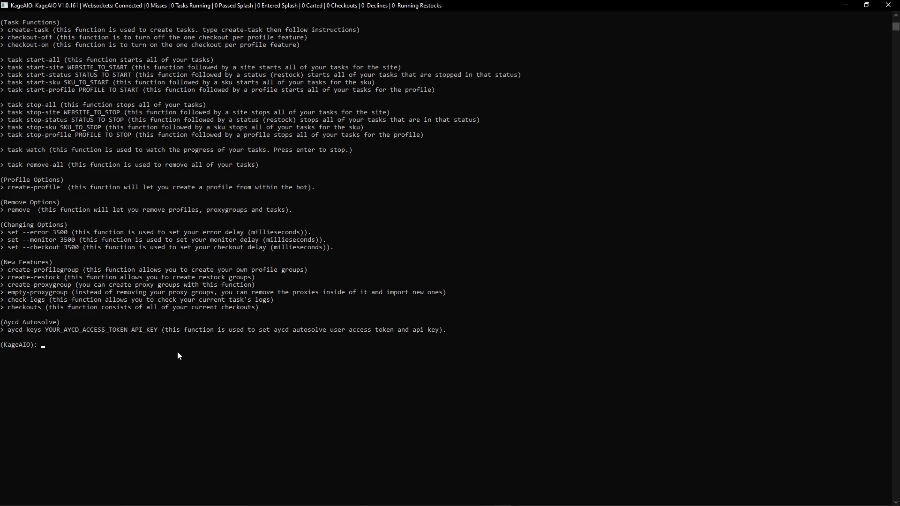
# Run the import command and choose option 1, Profiles, as what to import
pyautogui.write('import')
pyautogui.press('Return')
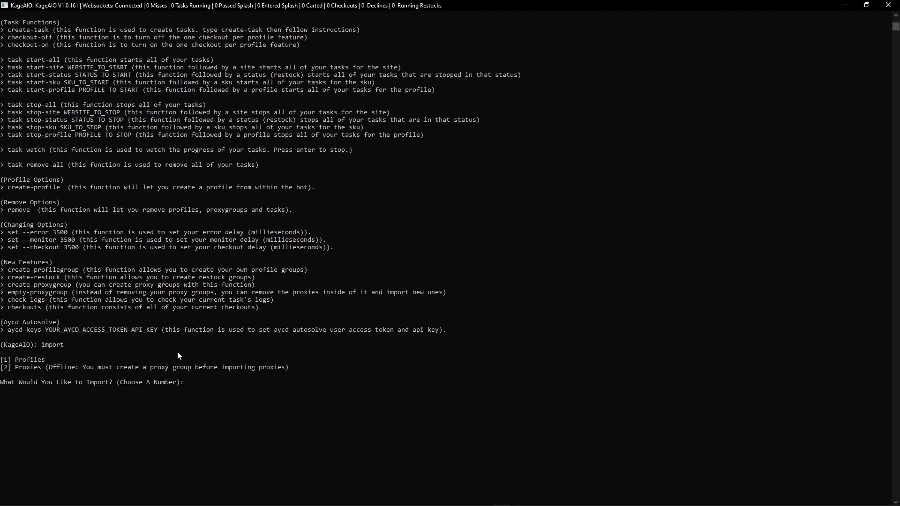
pyautogui.scroll(-4, 143, 322)
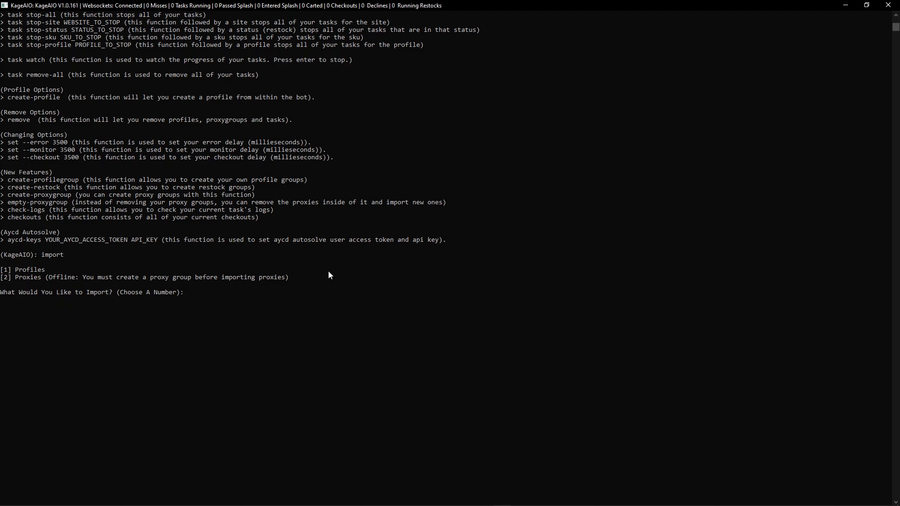
pyautogui.write('1')
pyautogui.press('Return')
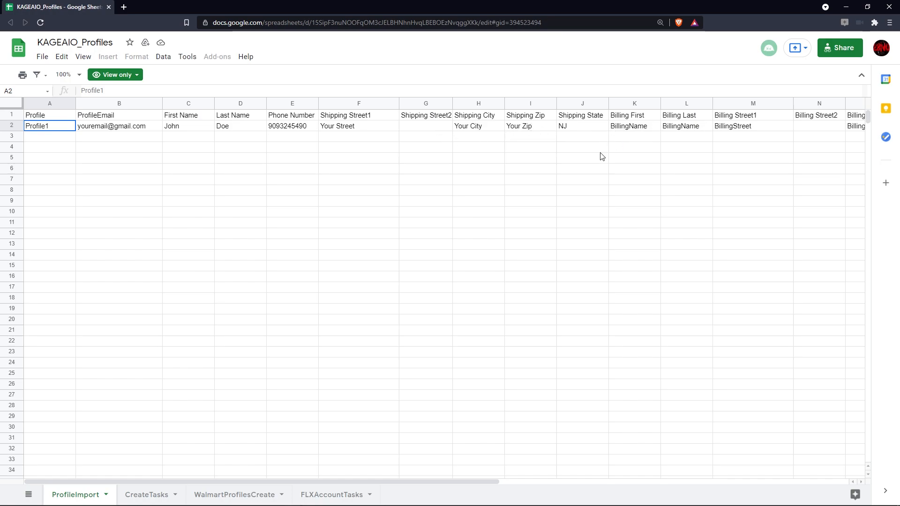
# Examine the KAGEAIO_Profiles Google Sheets columns, from the profile name through shipping and billing to the card details
pyautogui.moveTo(487, 482); pyautogui.dragTo(508, 428)
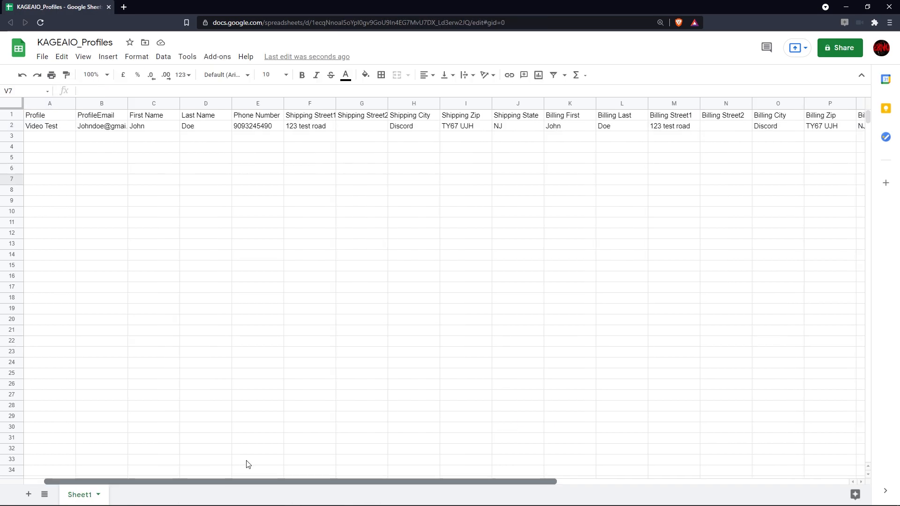
pyautogui.hscroll(4, 248, 464)
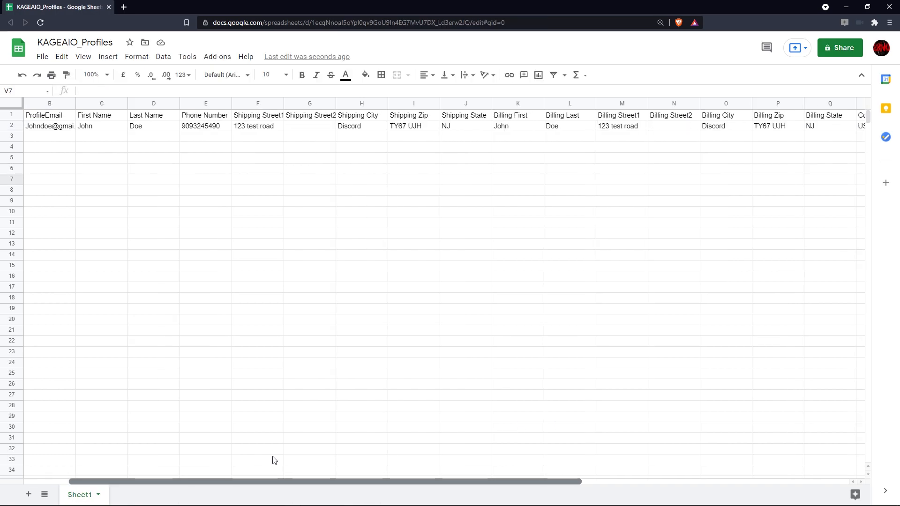
pyautogui.hscroll(5, 450, 458)
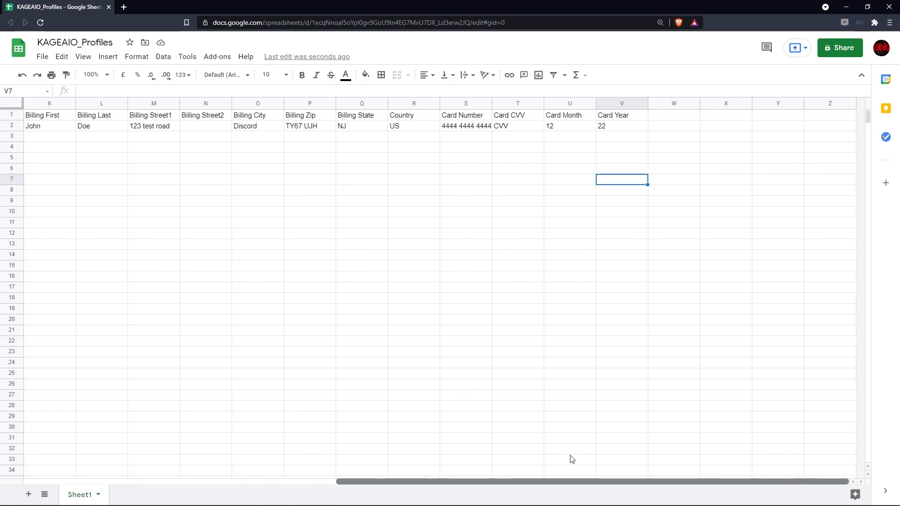
pyautogui.hscroll(-8, 389, 445)
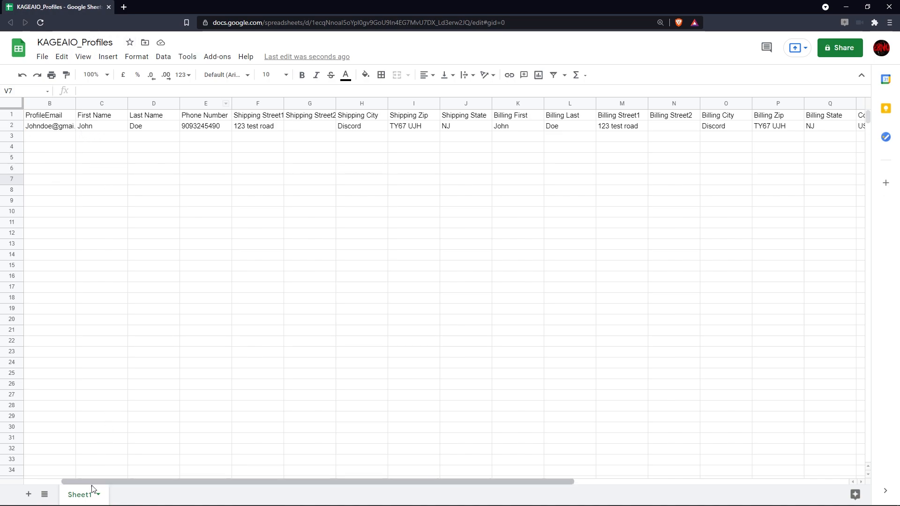
pyautogui.moveTo(80, 483); pyautogui.dragTo(36, 479)
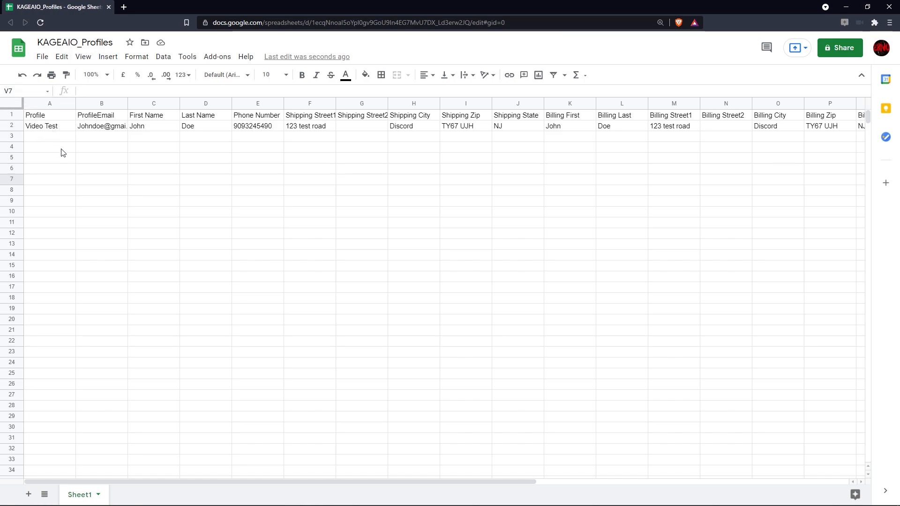
# Download the KAGEAIO_Profiles sheet as a CSV file and place the browser window over the KageAIO console
pyautogui.click(43, 57)
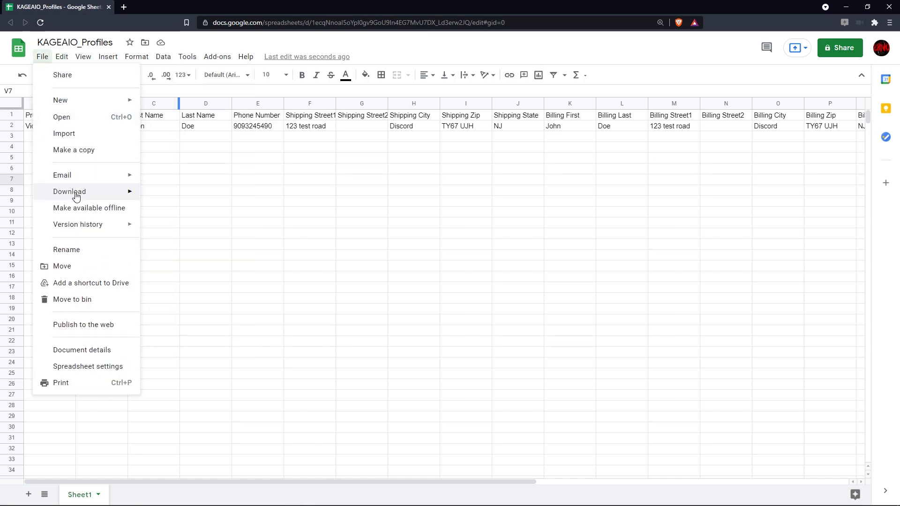
pyautogui.moveTo(74, 192)
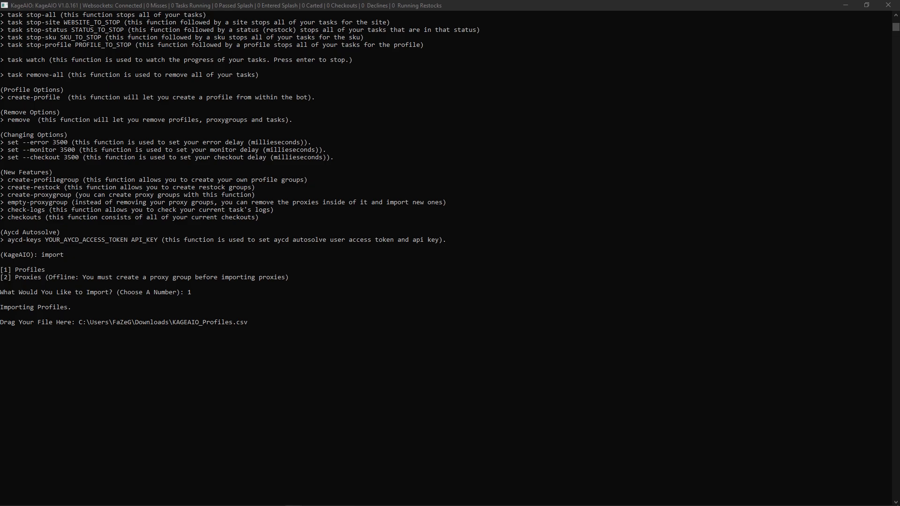
pyautogui.moveTo(899, 14); pyautogui.dragTo(655, 26)
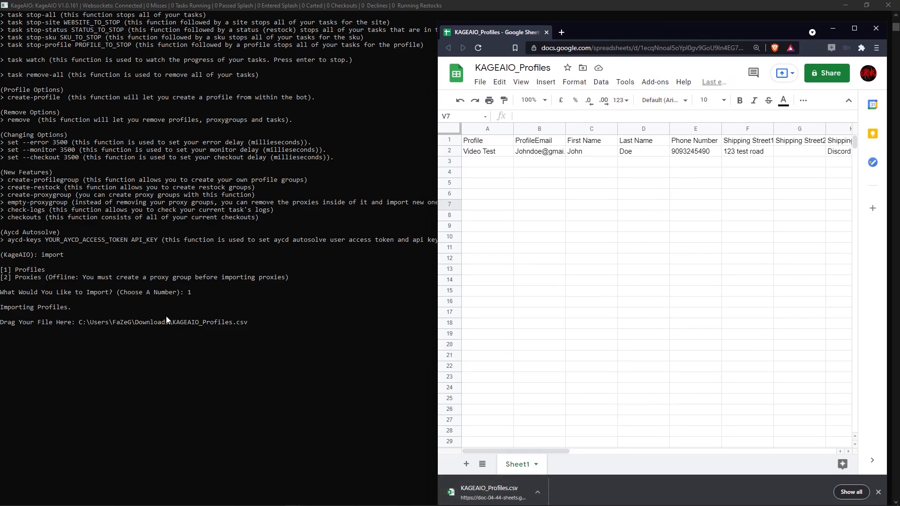
# Clear the CSV file path from the profile import prompt in the KageAIO console
pyautogui.click(244, 322)
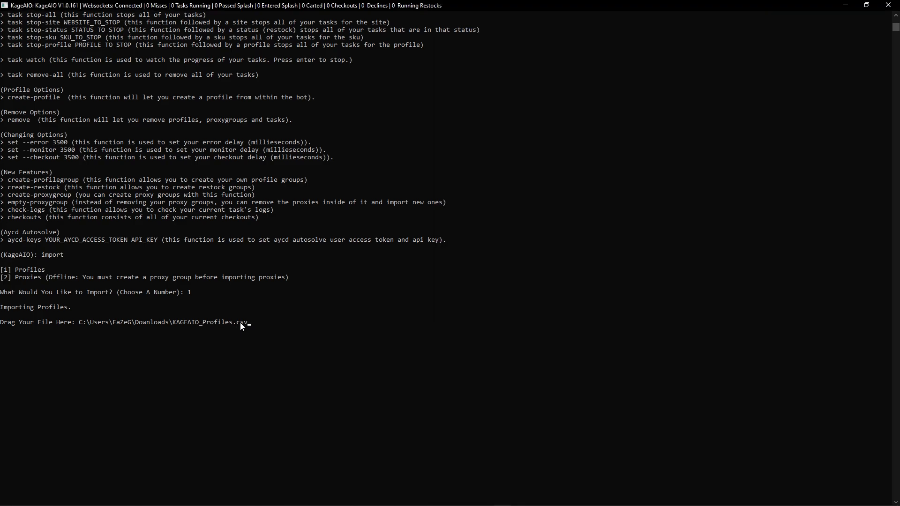
pyautogui.hotkey('ctrl', 's')
pyautogui.press('BackSpace')
pyautogui.press('BackSpace')
pyautogui.press('BackSpace')
pyautogui.press('BackSpace')
pyautogui.press('BackSpace')
pyautogui.press('BackSpace')
pyautogui.press('BackSpace')
pyautogui.press('BackSpace')
pyautogui.press('BackSpace')
pyautogui.press('BackSpace')
pyautogui.press('BackSpace')
pyautogui.press('BackSpace')
pyautogui.press('BackSpace')
pyautogui.press('BackSpace')
pyautogui.press('BackSpace')
pyautogui.press('BackSpace')
pyautogui.press('BackSpace')
pyautogui.press('BackSpace')
pyautogui.press('BackSpace')
pyautogui.press('BackSpace')
pyautogui.press('BackSpace')
pyautogui.press('BackSpace')
pyautogui.press('BackSpace')
pyautogui.press('BackSpace')
pyautogui.press('BackSpace')
pyautogui.press('BackSpace')
pyautogui.press('BackSpace')
pyautogui.press('BackSpace')
pyautogui.press('BackSpace')
pyautogui.press('BackSpace')
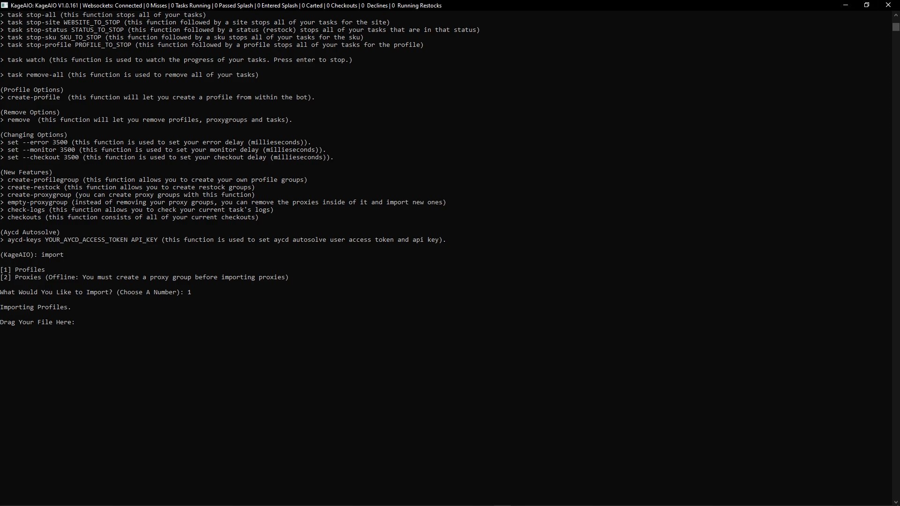
# Supply the downloaded KAGEAIO_Profiles.csv from the browser to the KageAIO import prompt and import the profiles
pyautogui.hotkey('alt', 'Tab')
pyautogui.moveTo(496, 490); pyautogui.dragTo(286, 343)
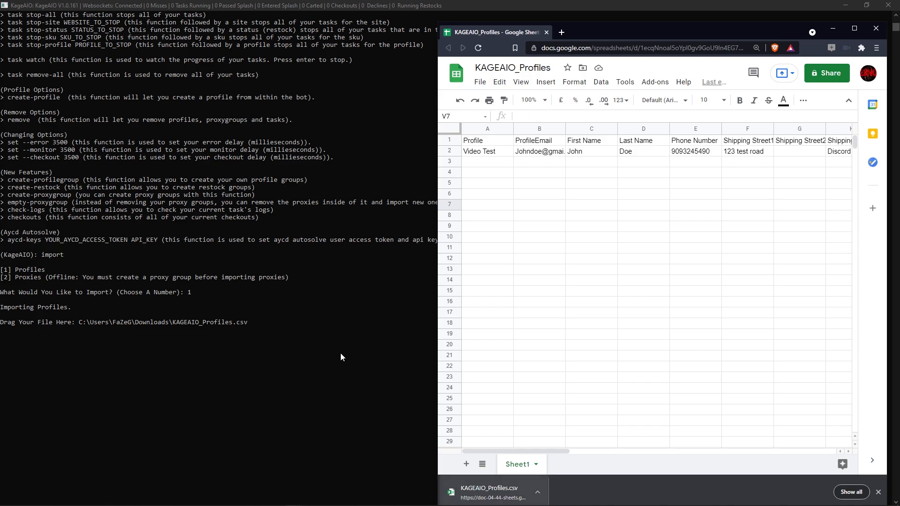
pyautogui.click(344, 2)
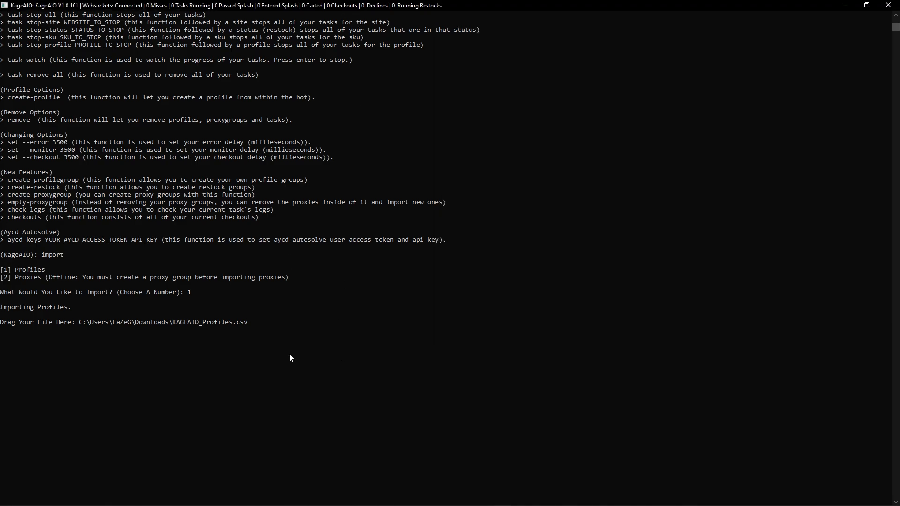
pyautogui.press('Return')
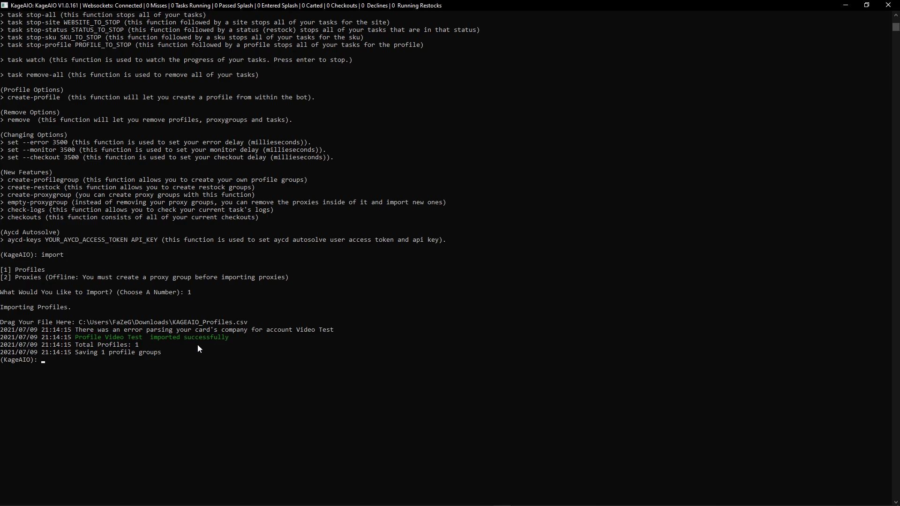
# Run create-task with the Drop Site task type and choose Footlocker US as the site
pyautogui.write('reate-task')
pyautogui.press('Return')
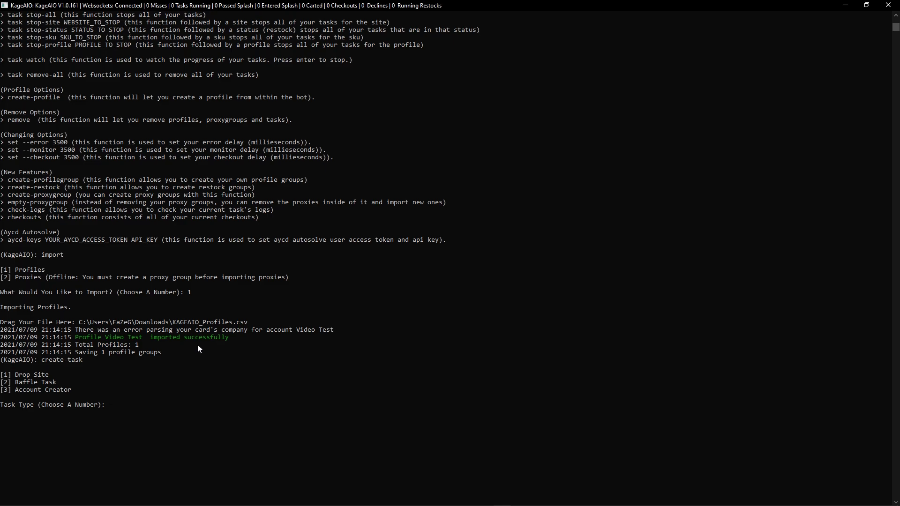
pyautogui.press('Return')
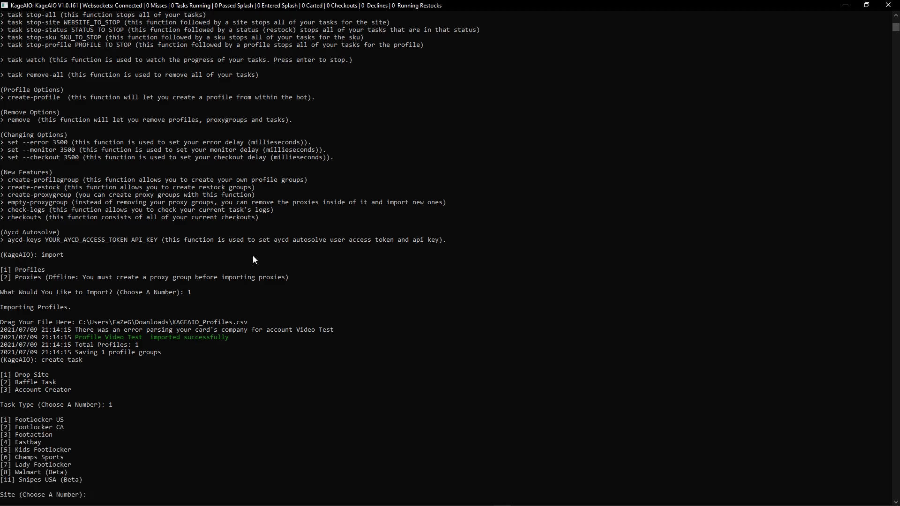
pyautogui.scroll(-9, 281, 290)
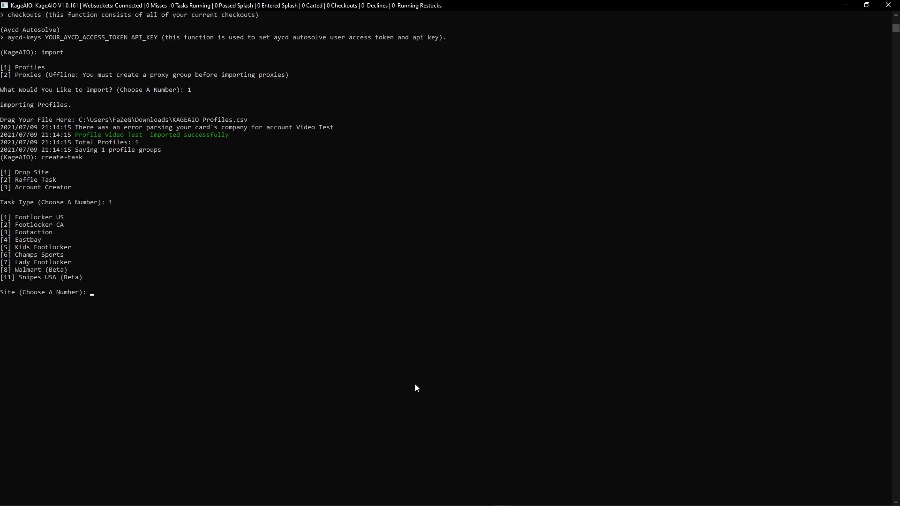
pyautogui.write('1')
pyautogui.press('Return')
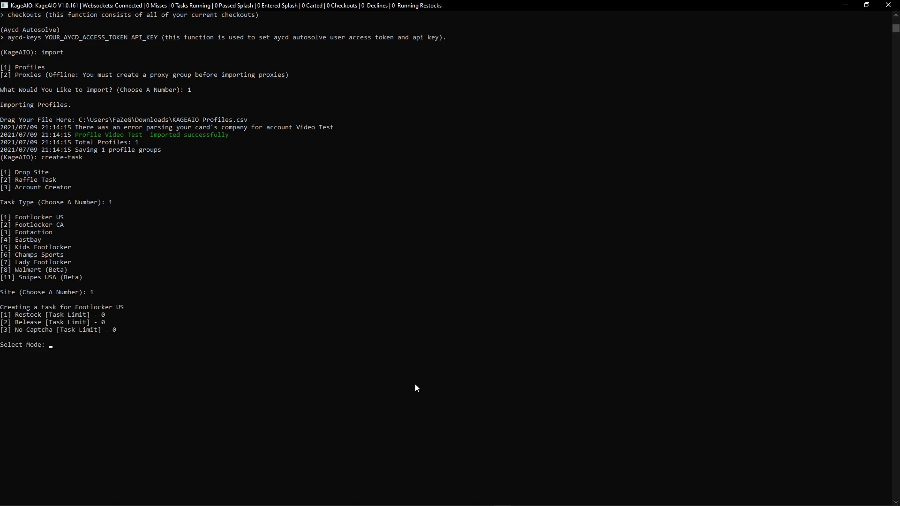
# Set the task mode to Restock and enter 324897345 as the product SKU
pyautogui.scroll(-3, 258, 418)
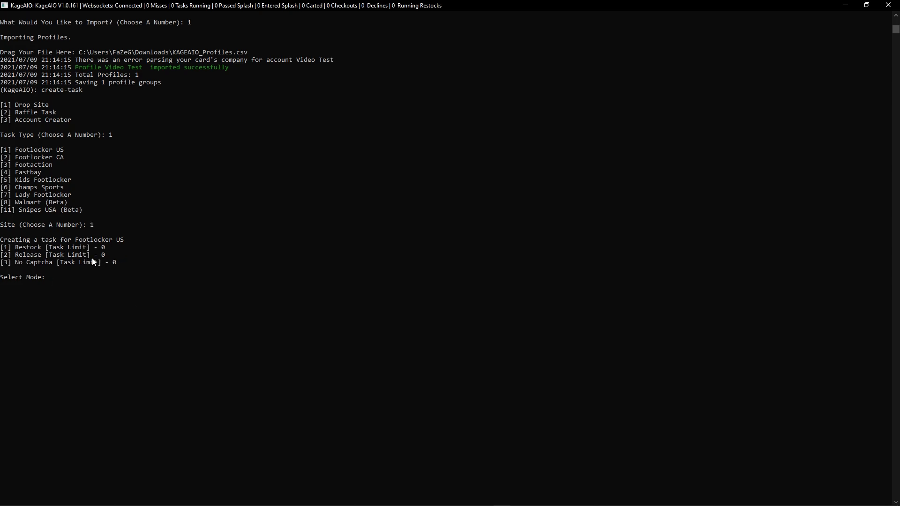
pyautogui.write('1')
pyautogui.press('Return')
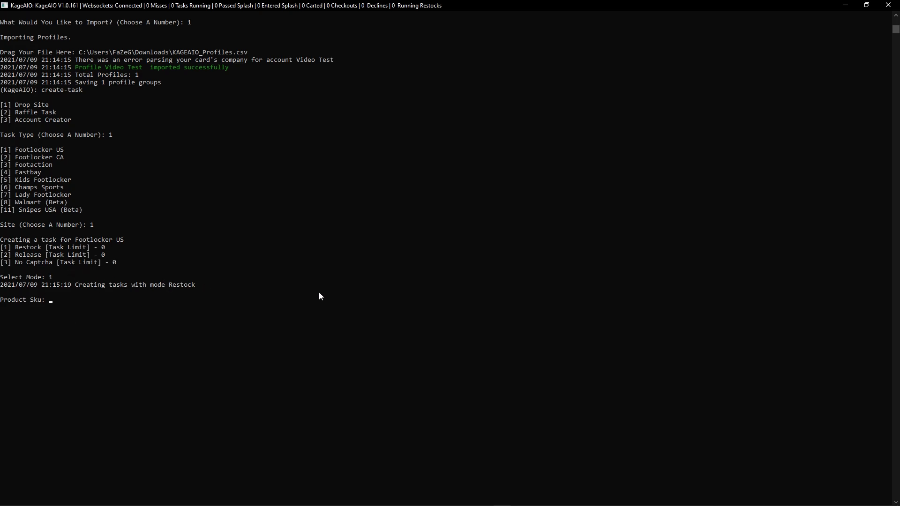
pyautogui.write('324897345')
pyautogui.press('Return')
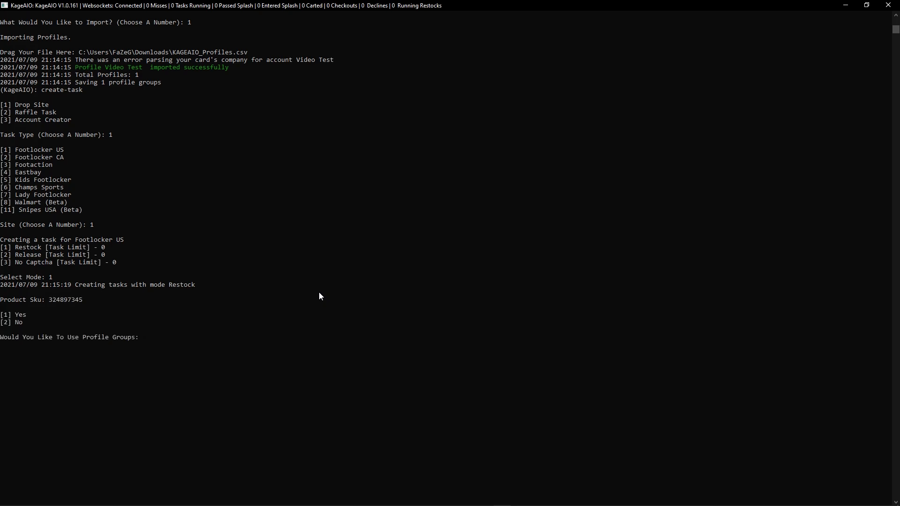
# Use the Default profile group for the task, with a task quantity of 1 and size 6
pyautogui.write('1')
pyautogui.press('Return')
pyautogui.write('1')
pyautogui.press('Return')
pyautogui.write('1')
pyautogui.press('Return')
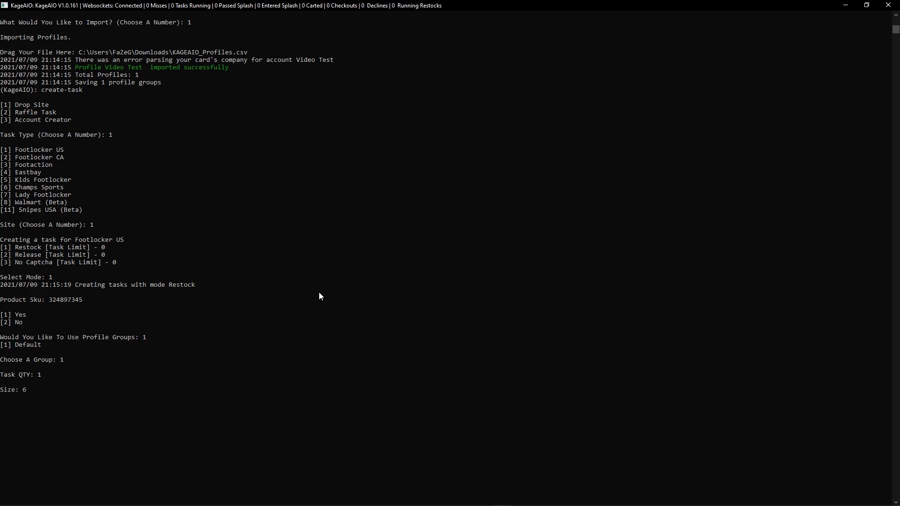
pyautogui.write('6')
pyautogui.press('Return')
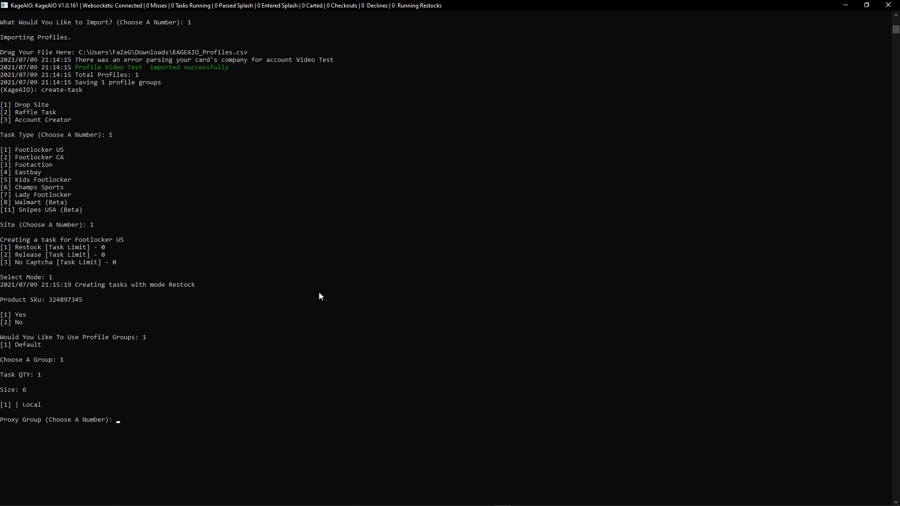
# Assign the Local proxy group and answer n to both using an account and jigging the address
pyautogui.press('Return')
pyautogui.scroll(-4, 334, 264)
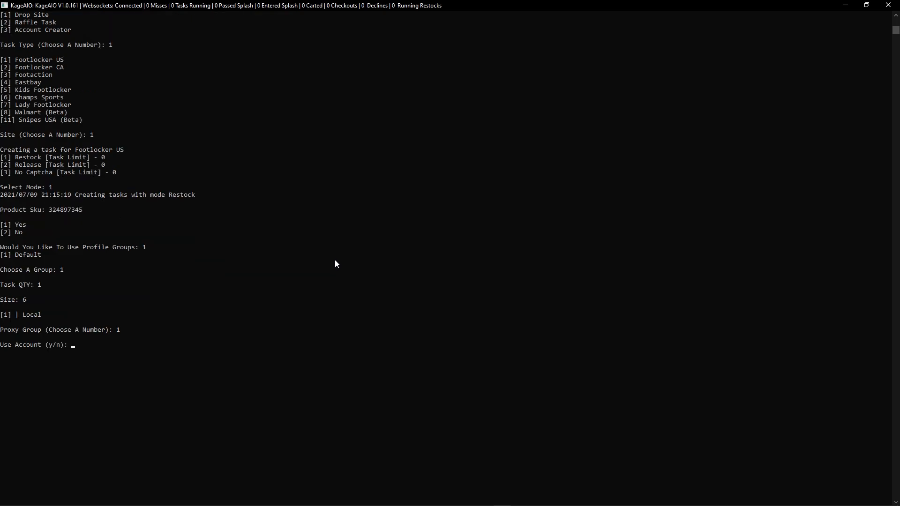
pyautogui.press('Return')
pyautogui.write('n')
pyautogui.press('Return')
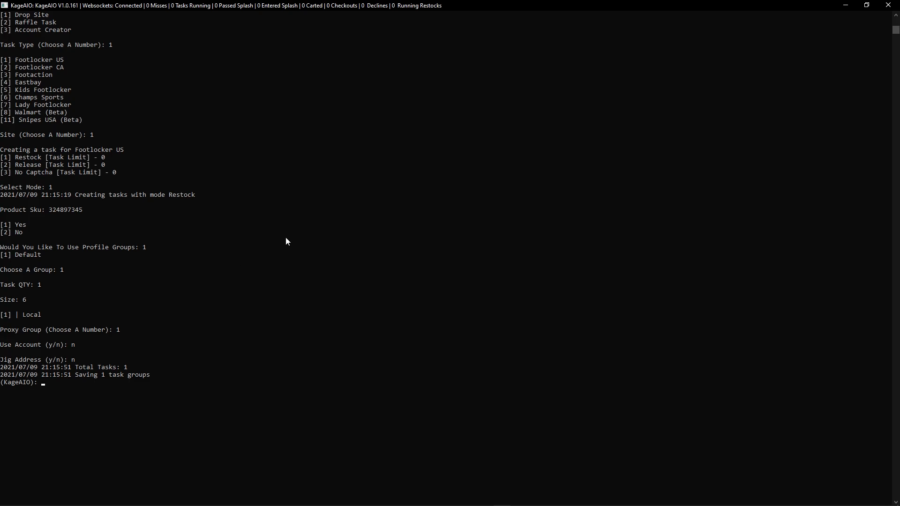
# Start all tasks with the task start-all command
pyautogui.write('yas')
pyautogui.press('BackSpace')
pyautogui.press('BackSpace')
pyautogui.press('BackSpace')
pyautogui.write('task start-all')
pyautogui.press('Return')
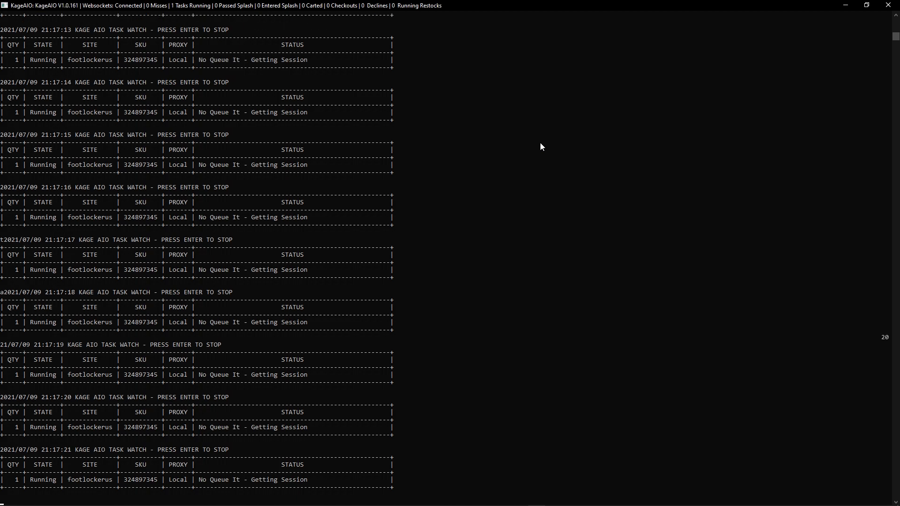
# Leave the task watch view and stop all tasks with the task stop-all command
pyautogui.press('Return')
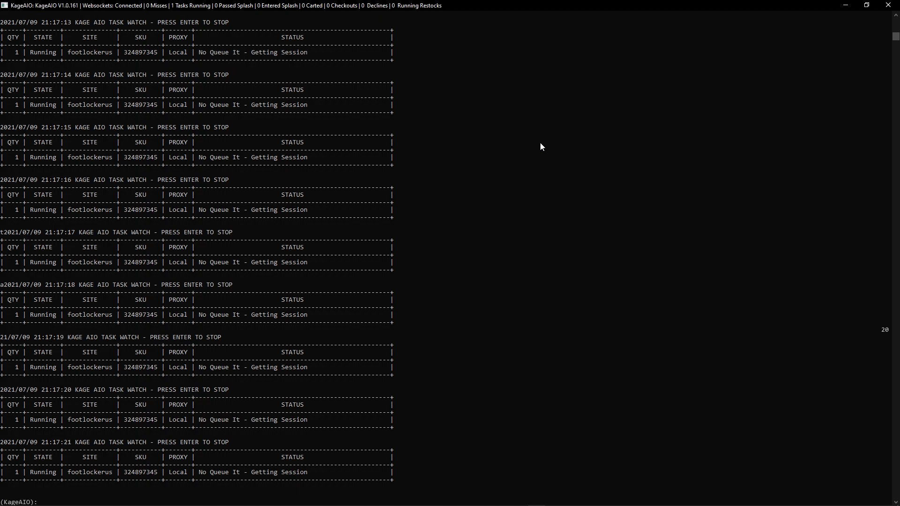
pyautogui.write('task stop-all')
pyautogui.press('Return')
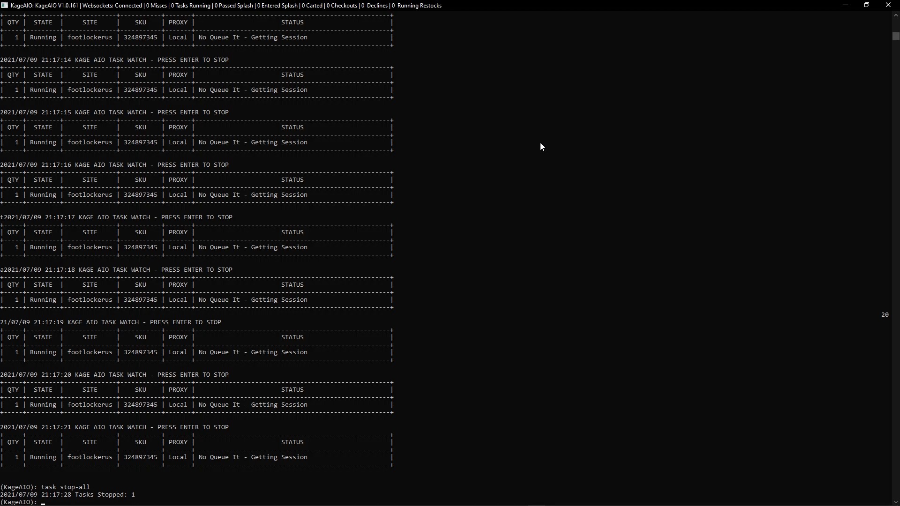
# Bring up the command help list again with -h
pyautogui.write('-h')
pyautogui.press('Return')
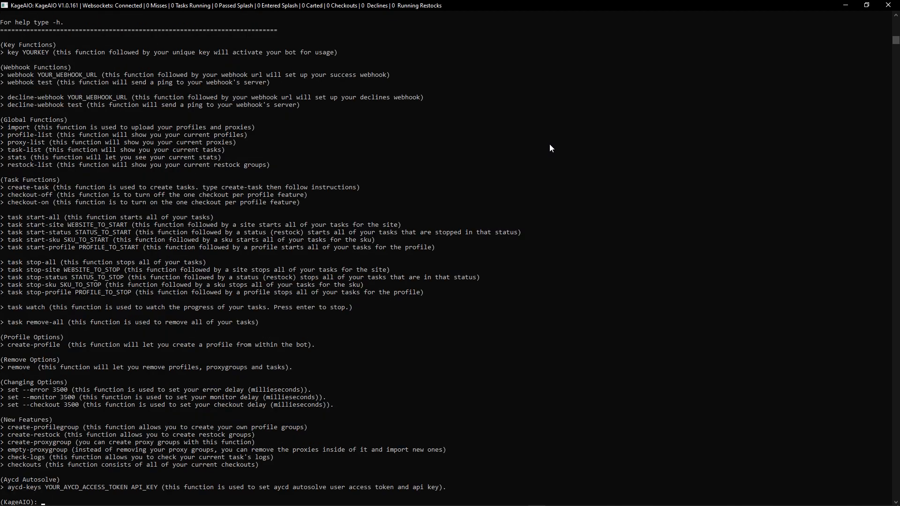